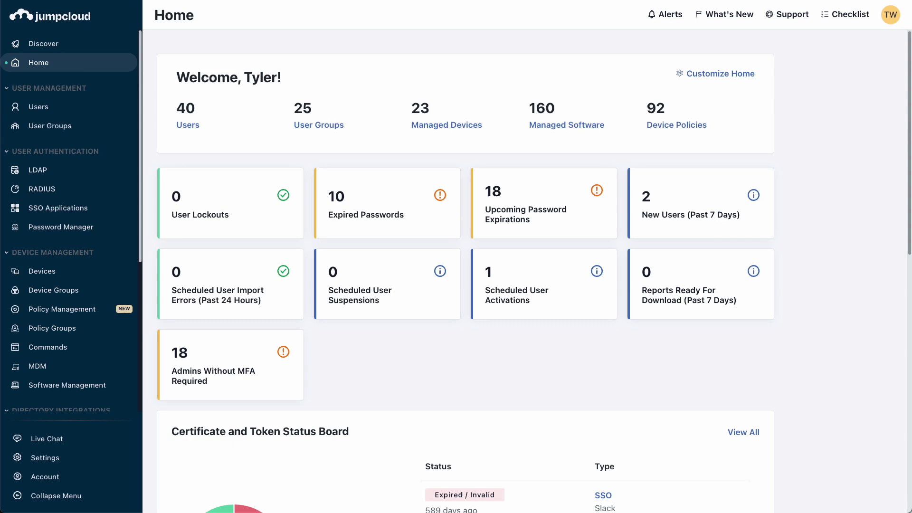
# Start a manual user entry from the Users page.
pyautogui.click(39, 107)
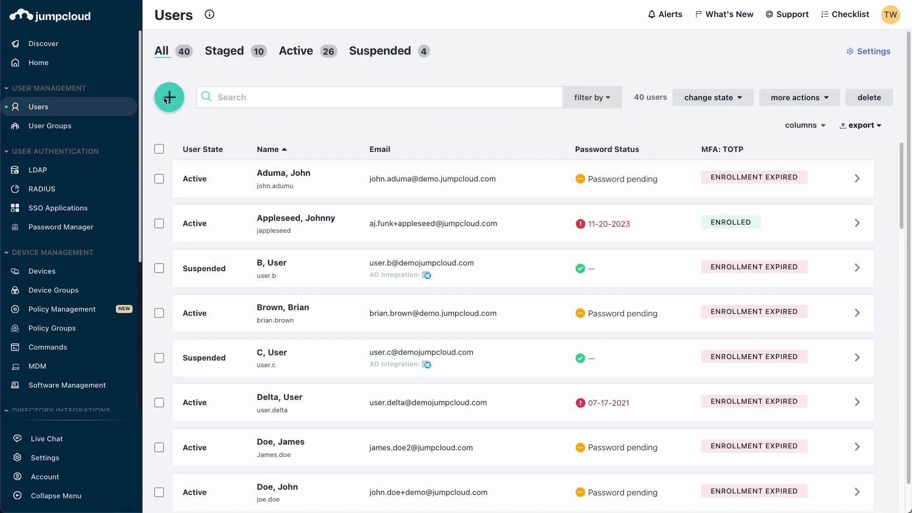
pyautogui.click(168, 98)
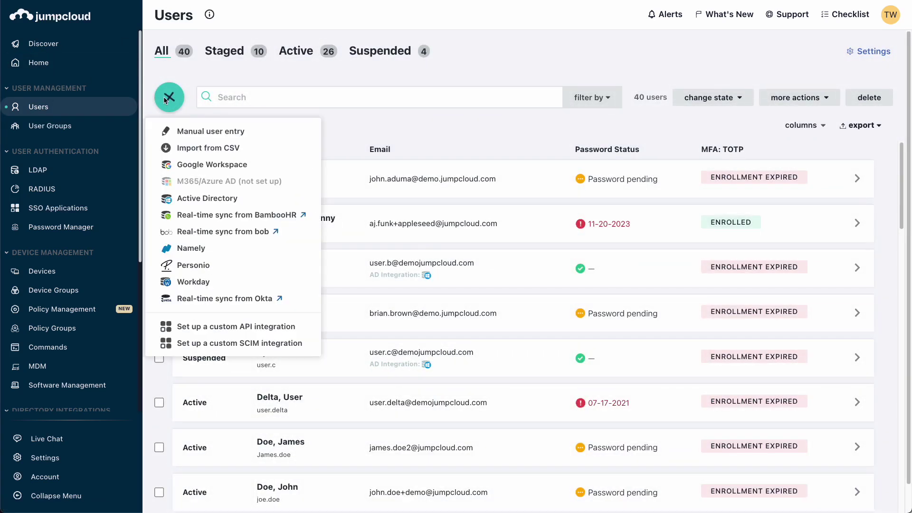
pyautogui.click(186, 132)
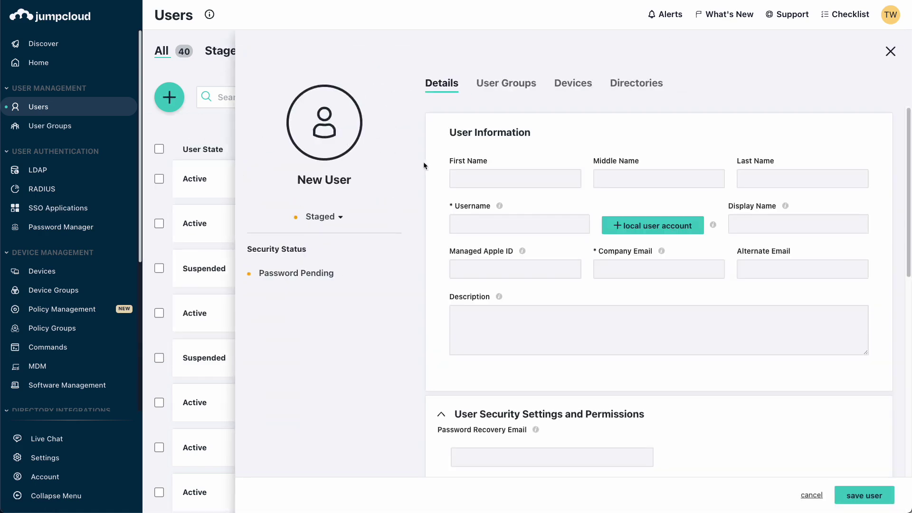
pyautogui.click(487, 183)
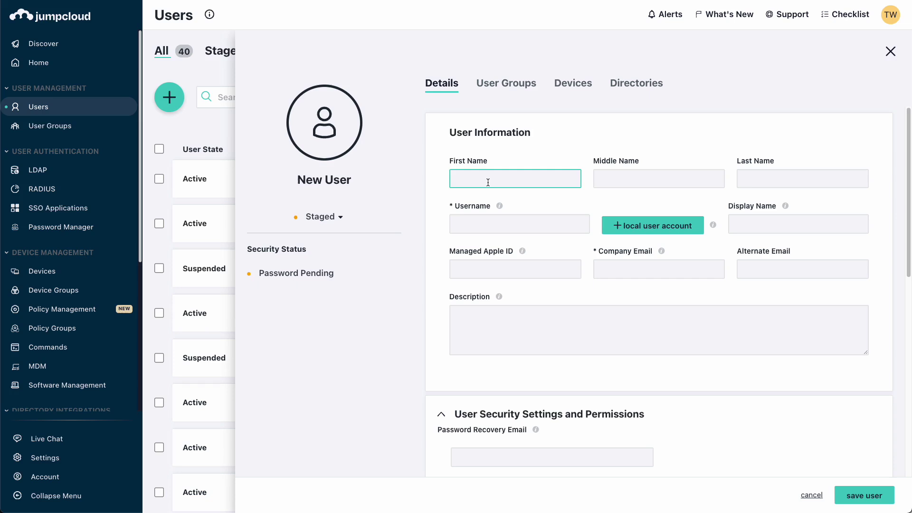
pyautogui.write('Billy')
pyautogui.press('Tab')
pyautogui.press('Tab')
pyautogui.write('Test')
pyautogui.press('Tab')
pyautogui.write('b')
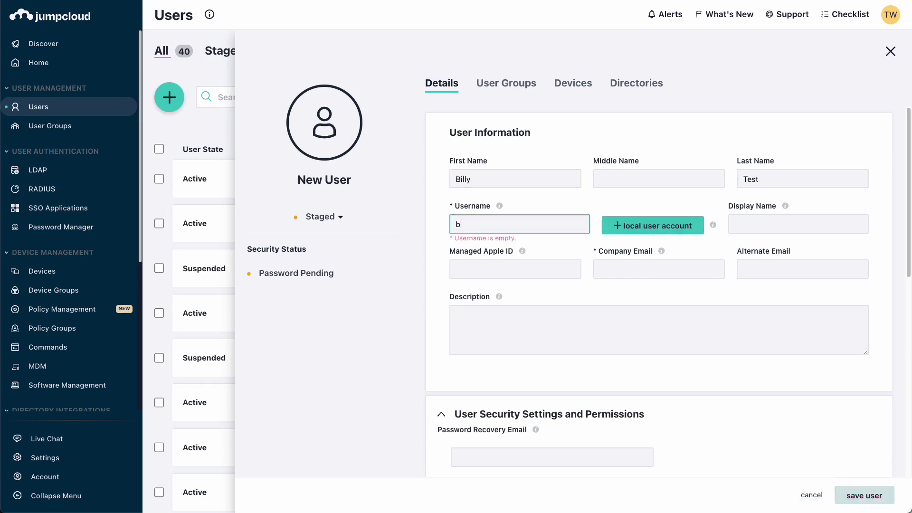
pyautogui.write('illy.test')
pyautogui.press('Tab')
pyautogui.press('Tab')
pyautogui.press('Tab')
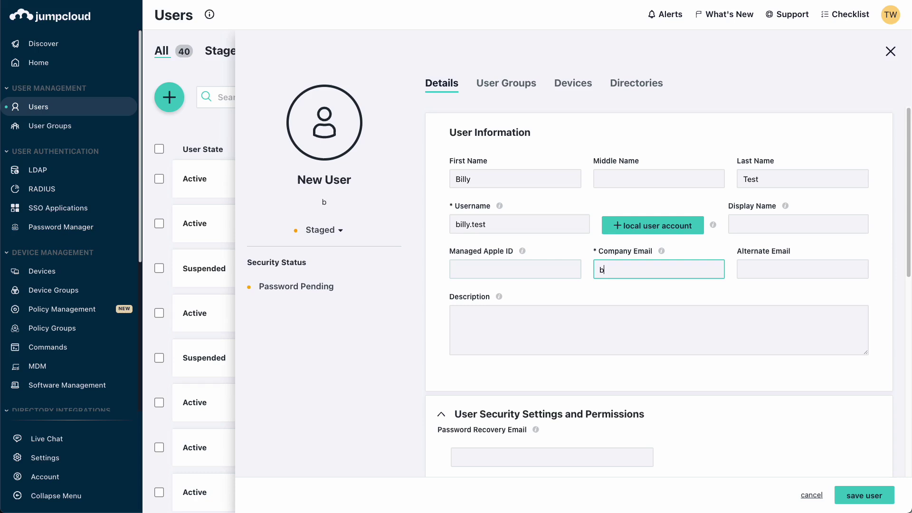
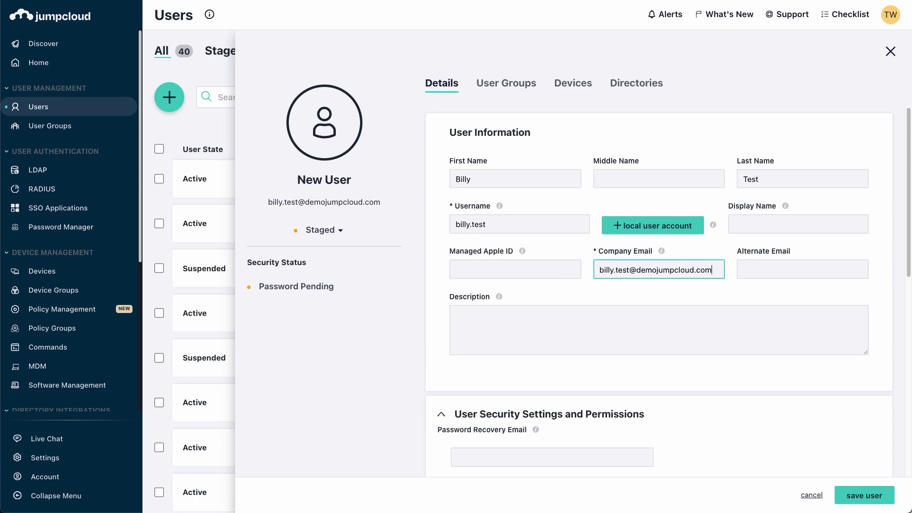
pyautogui.scroll(-1, 598, 341)
pyautogui.scroll(-2, 598, 340)
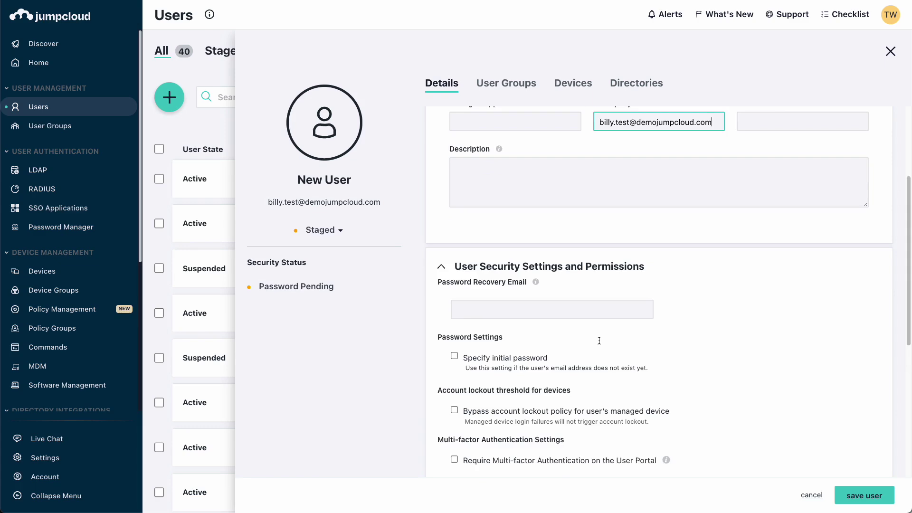
pyautogui.scroll(-1, 599, 340)
pyautogui.scroll(-3, 598, 340)
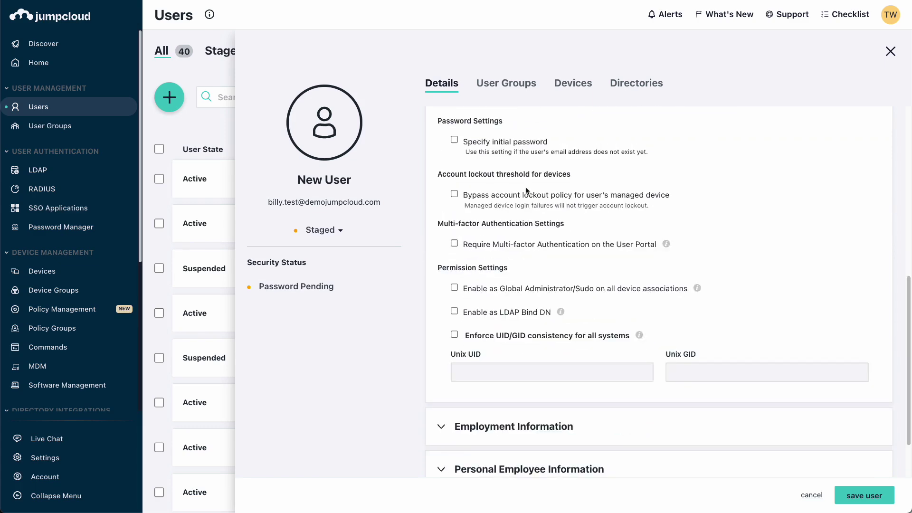
pyautogui.click(454, 141)
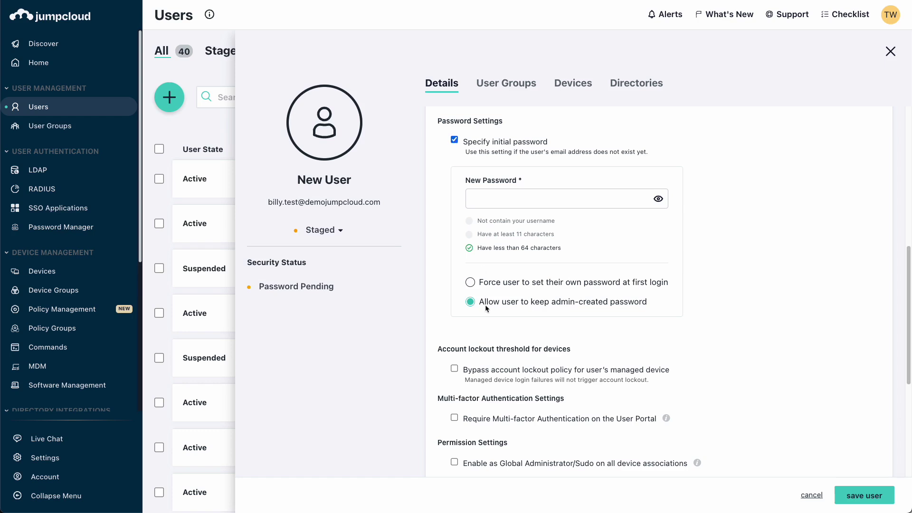
pyautogui.click(472, 290)
pyautogui.click(471, 303)
pyautogui.click(456, 141)
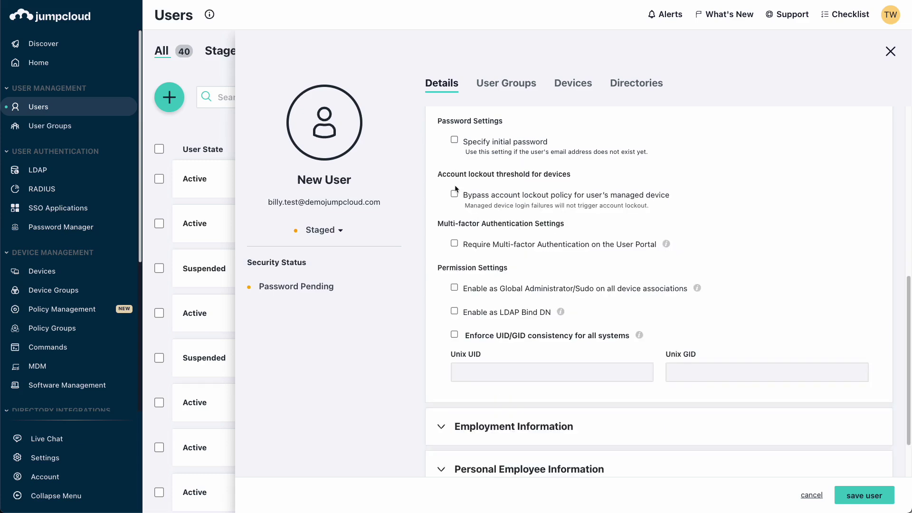
pyautogui.click(453, 196)
pyautogui.click(455, 196)
pyautogui.click(455, 245)
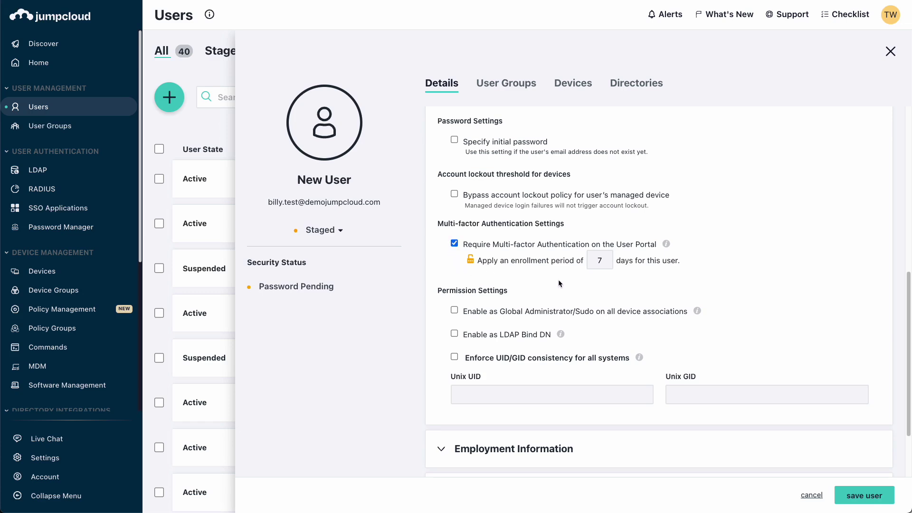
pyautogui.click(601, 262)
pyautogui.press('BackSpace')
pyautogui.write('14')
pyautogui.click(454, 244)
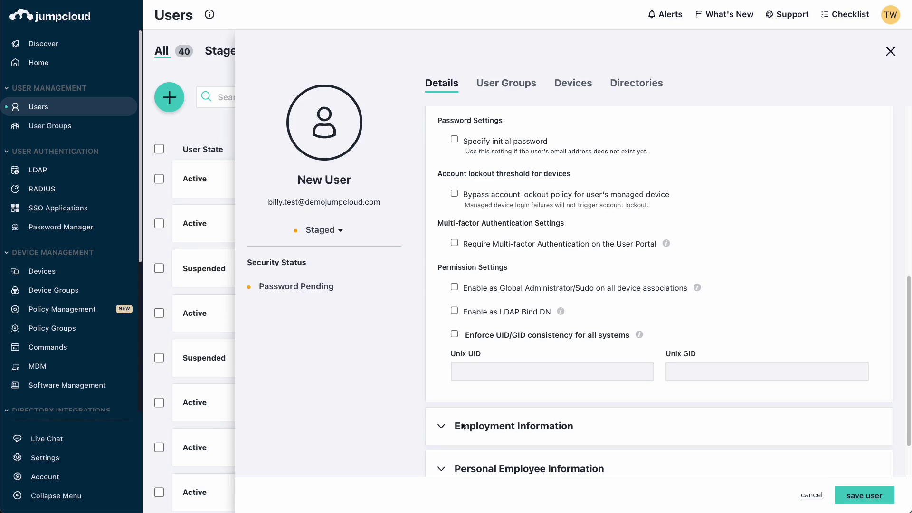
# Expand employment information and browse the Manager list without choosing anyone.
pyautogui.click(444, 427)
pyautogui.scroll(-3, 564, 403)
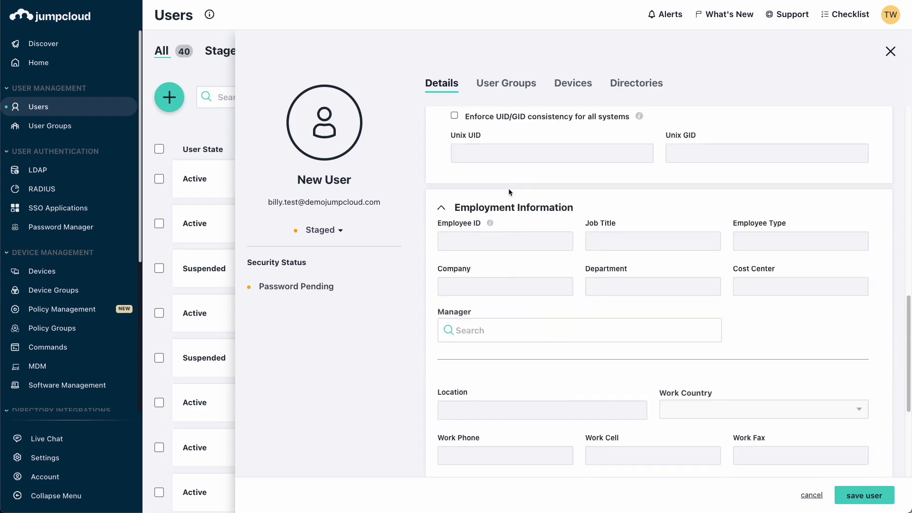
pyautogui.click(502, 331)
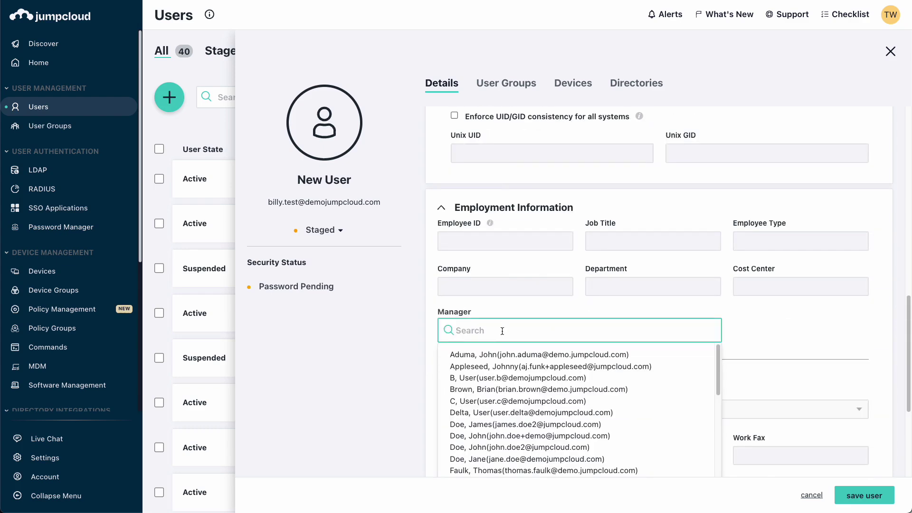
pyautogui.scroll(-3, 535, 375)
pyautogui.scroll(-1, 752, 350)
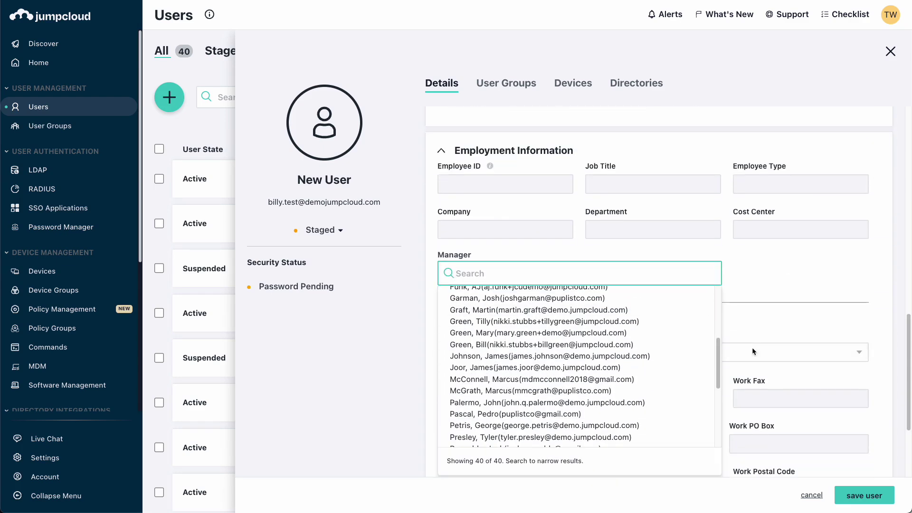
pyautogui.click(753, 275)
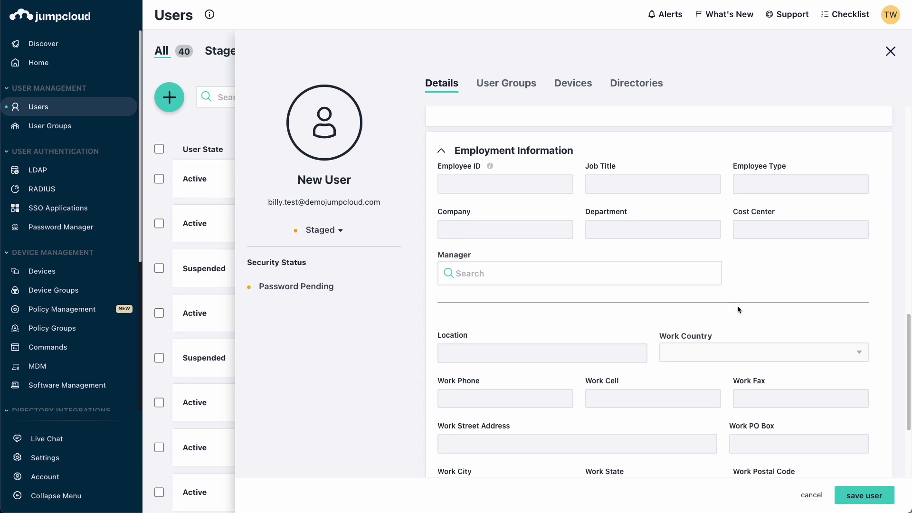
pyautogui.scroll(-1, 737, 308)
pyautogui.scroll(-2, 737, 308)
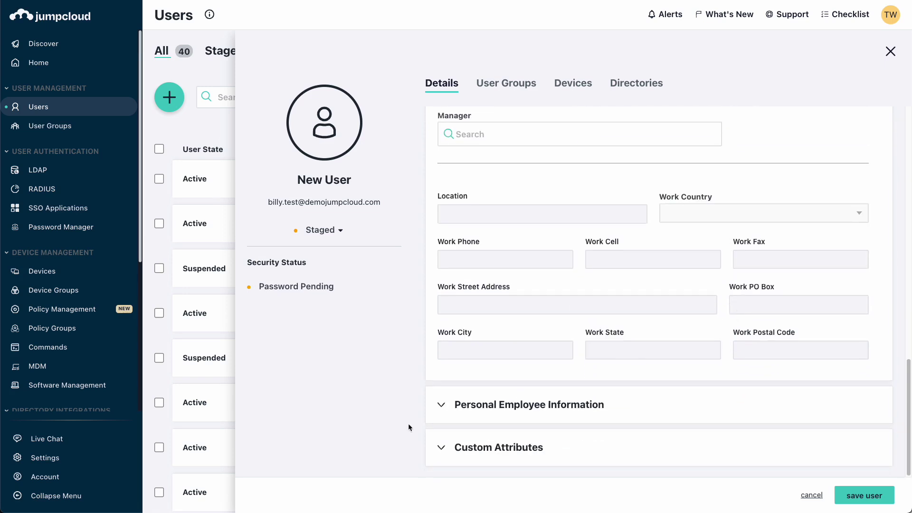
# Expand personal and custom attribute sections, adding then removing an empty attribute row.
pyautogui.click(441, 405)
pyautogui.scroll(-3, 581, 375)
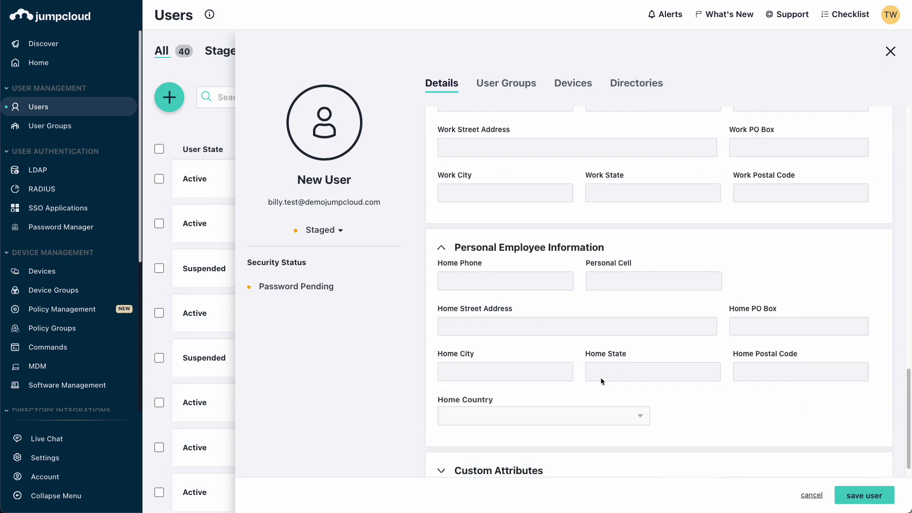
pyautogui.scroll(-1, 600, 376)
pyautogui.click(449, 455)
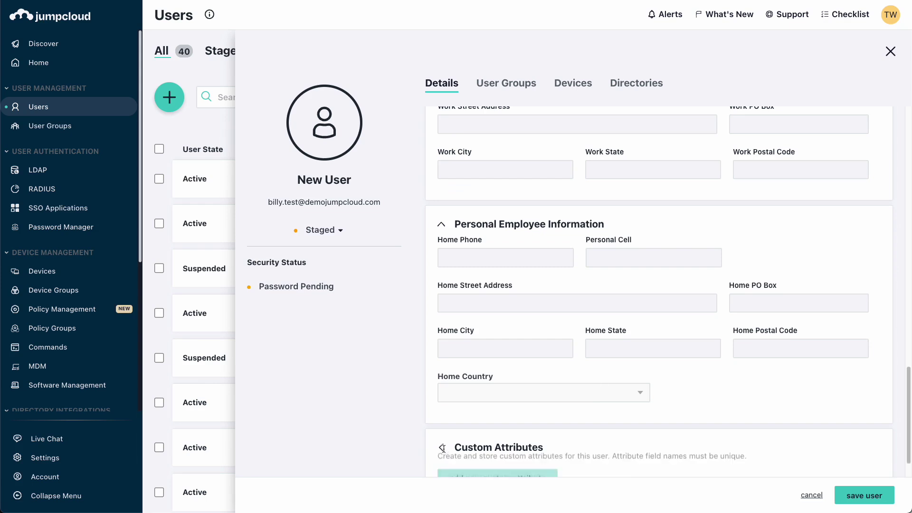
pyautogui.scroll(-1, 741, 440)
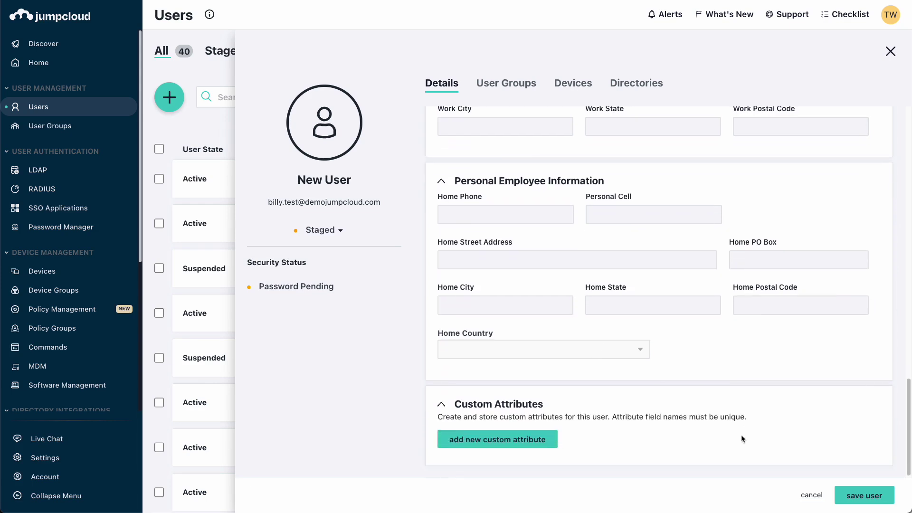
pyautogui.click(548, 439)
pyautogui.scroll(-1, 808, 427)
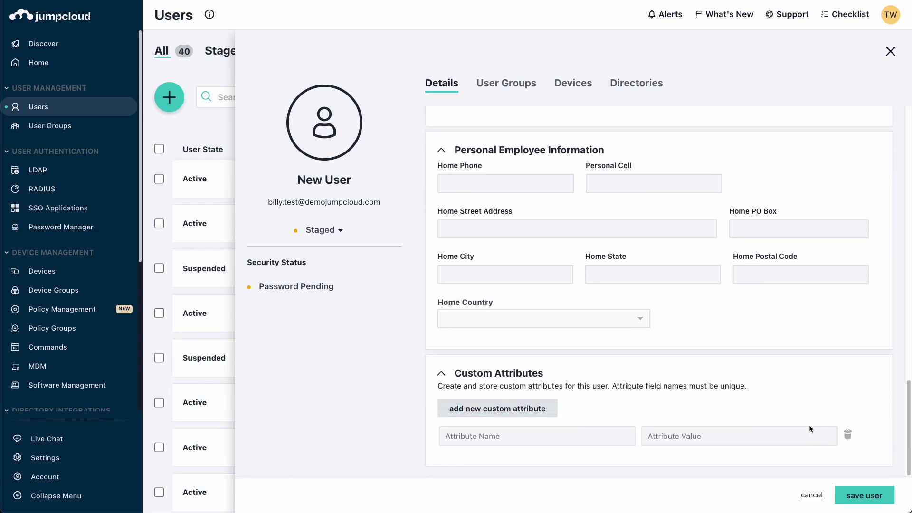
pyautogui.click(848, 435)
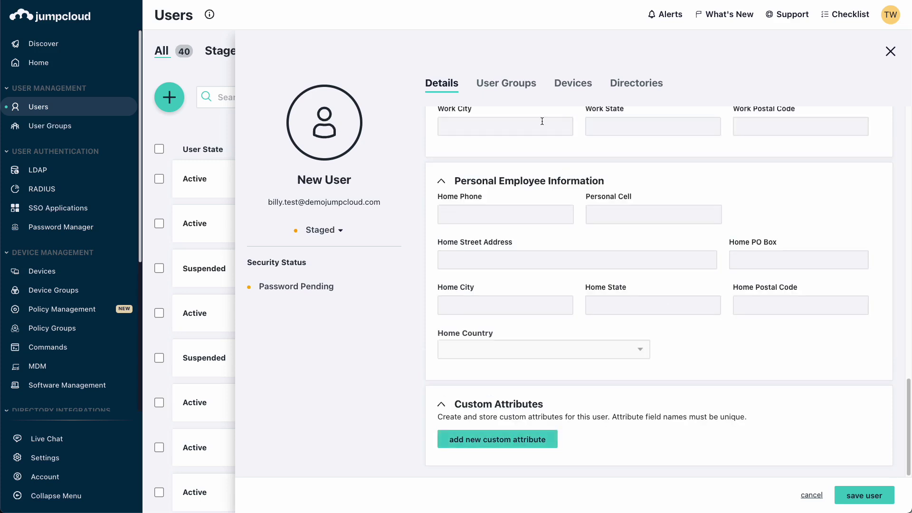
pyautogui.click(517, 90)
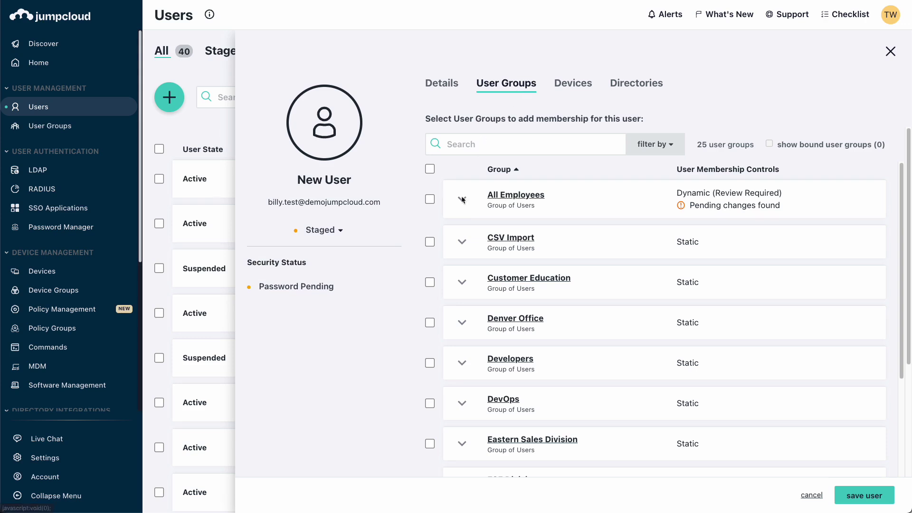
# Add Billy Test to Customer Education and bind device Admins-Virtual-Machine.local.
pyautogui.click(429, 282)
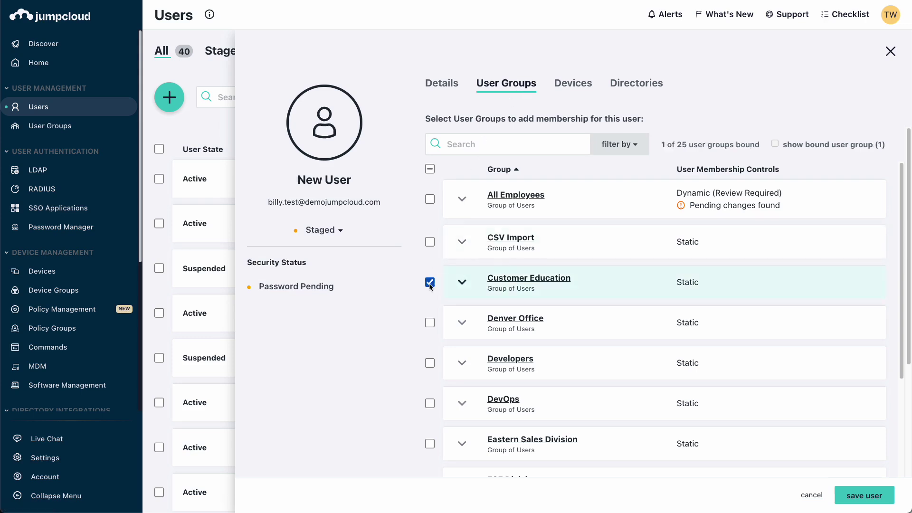
pyautogui.click(573, 87)
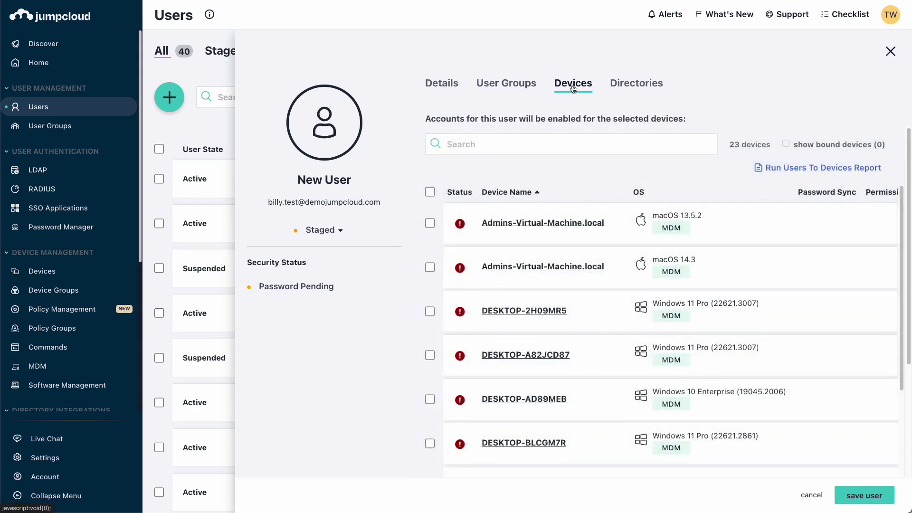
pyautogui.click(430, 223)
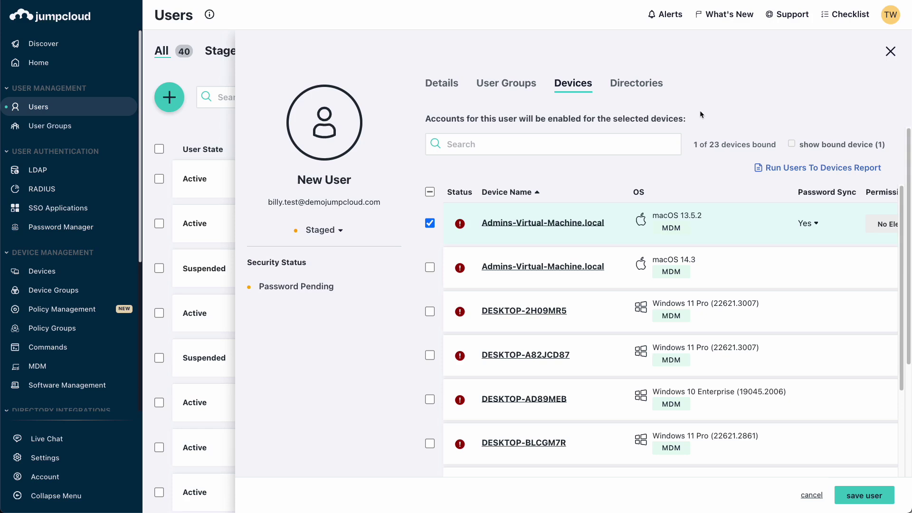
pyautogui.click(646, 85)
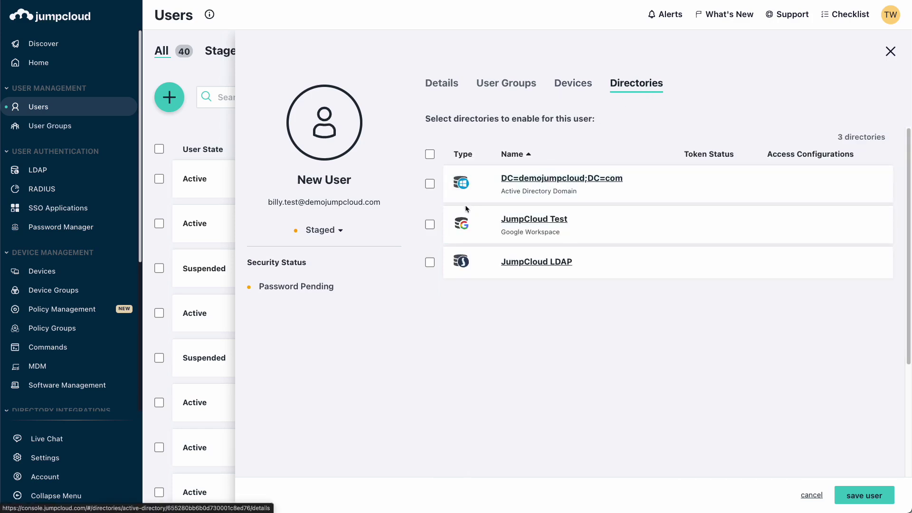
# Enable the JumpCloud Test directory, save Billy Test, and confirm the device binding.
pyautogui.click(429, 225)
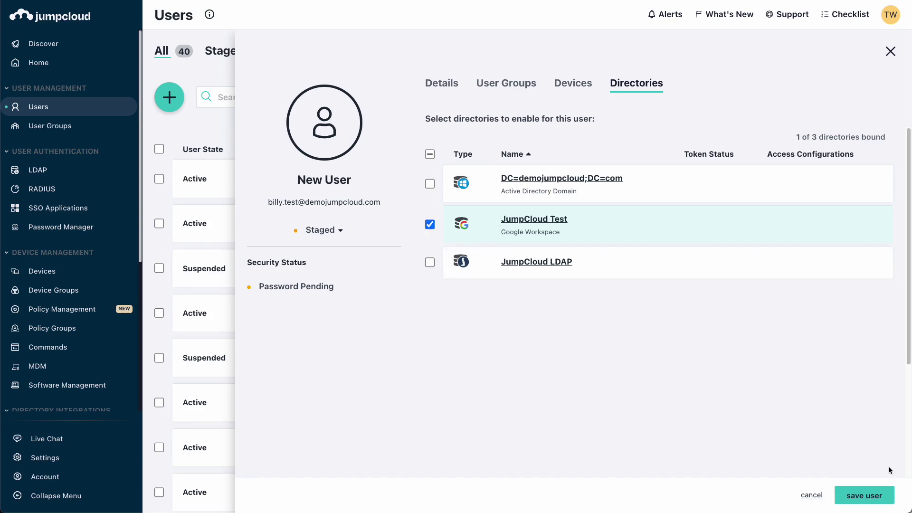
pyautogui.click(880, 498)
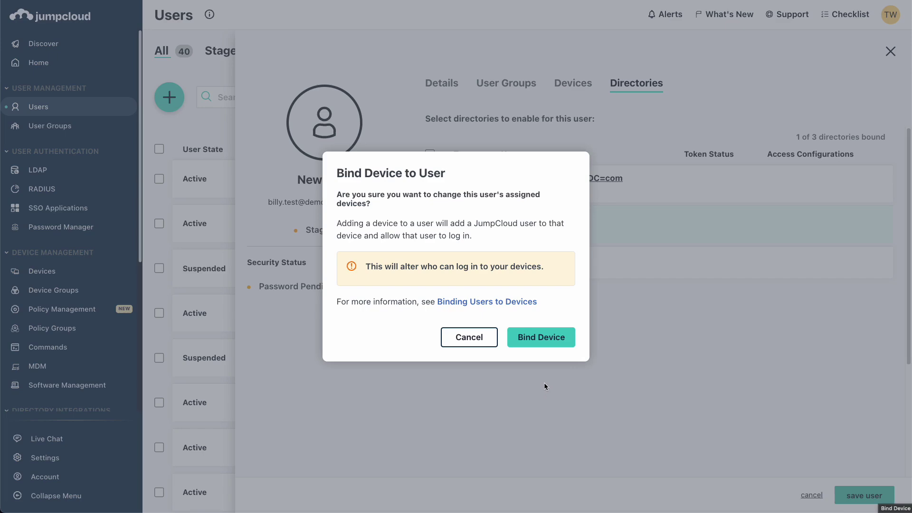
pyautogui.click(538, 339)
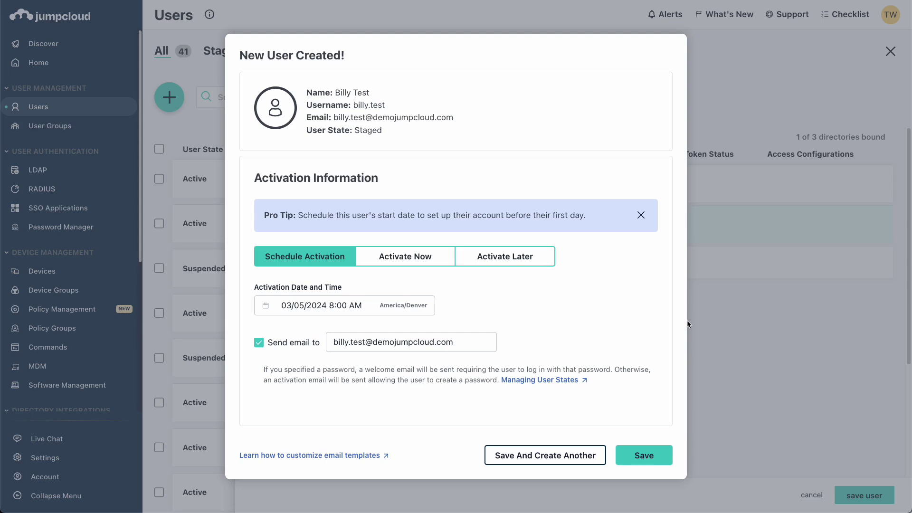
# Schedule Billy Test's activation for 03/05/2024 8:00 AM and save it.
pyautogui.click(418, 263)
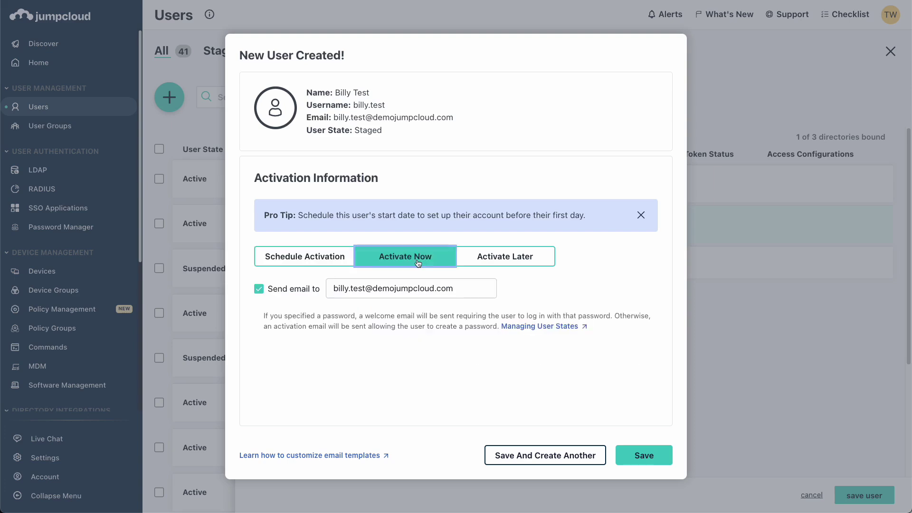
pyautogui.click(502, 262)
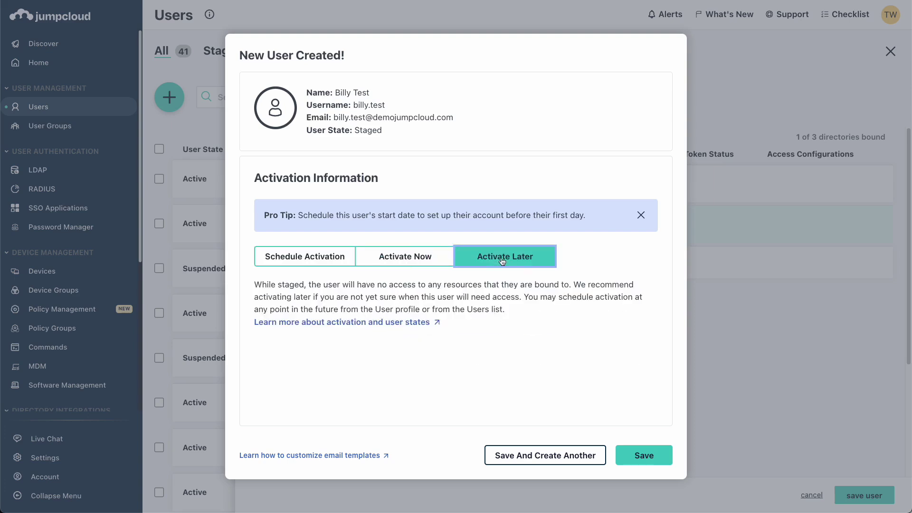
pyautogui.click(346, 260)
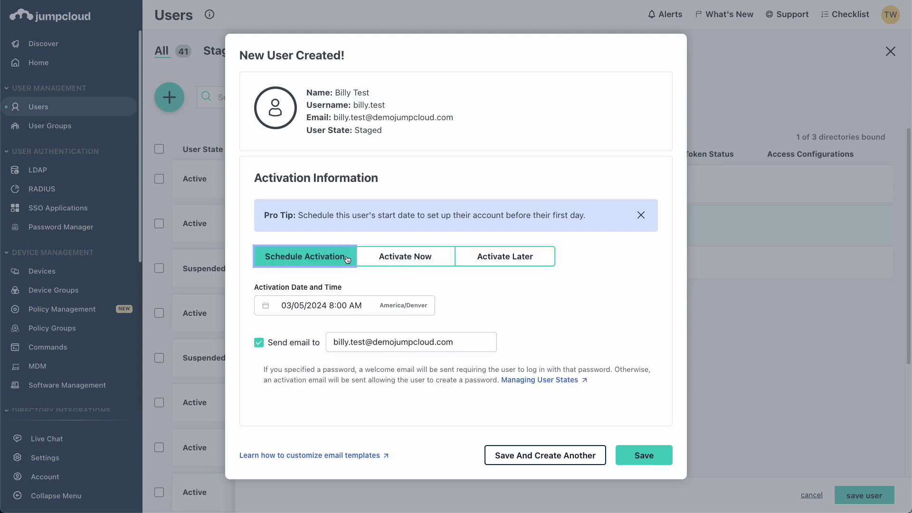
pyautogui.click(638, 454)
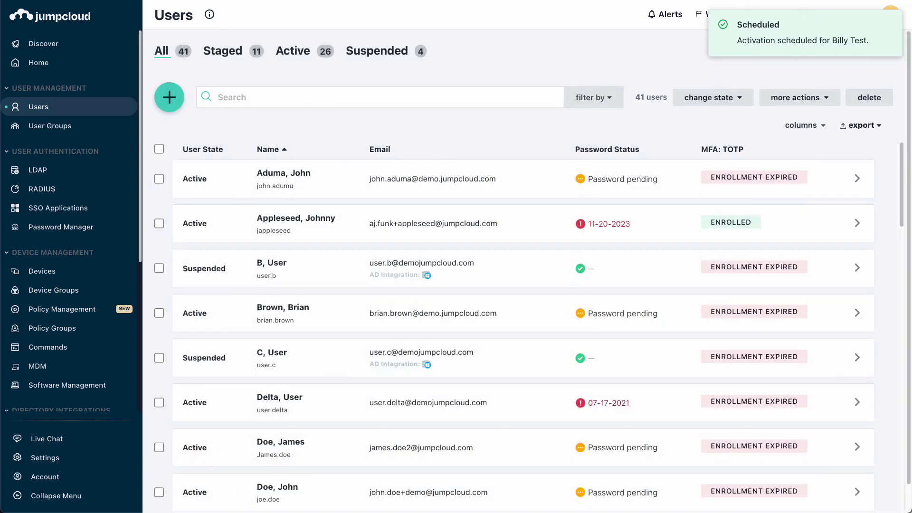
pyautogui.scroll(-5, 524, 334)
pyautogui.scroll(-5, 524, 335)
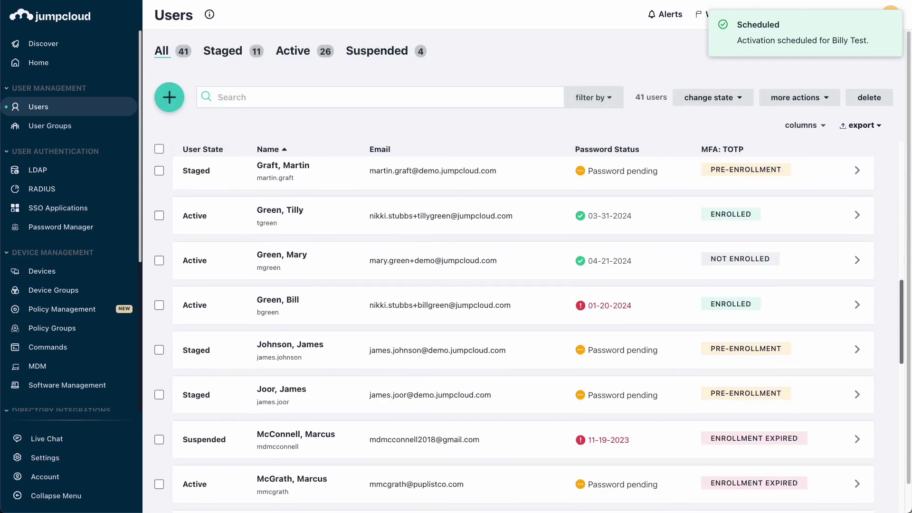
pyautogui.scroll(-4, 523, 335)
pyautogui.scroll(-4, 523, 335)
pyautogui.scroll(-2, 524, 335)
pyautogui.scroll(-1, 523, 335)
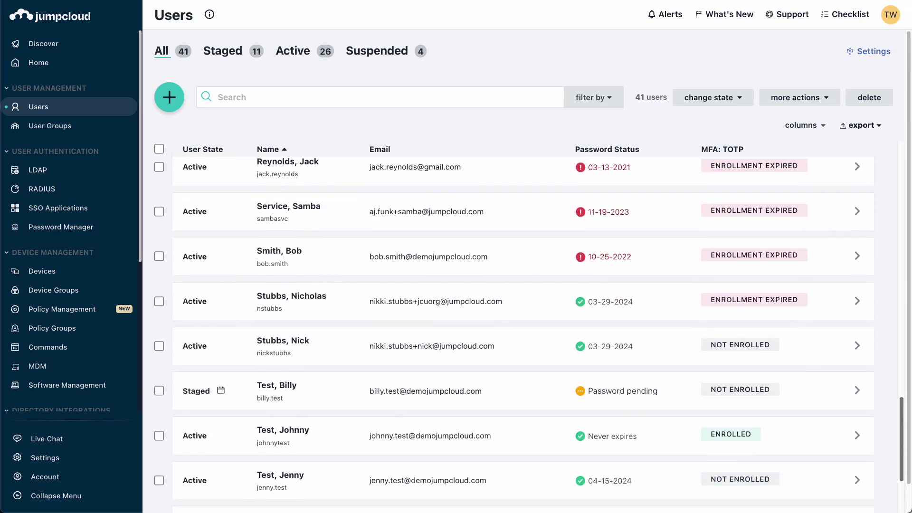